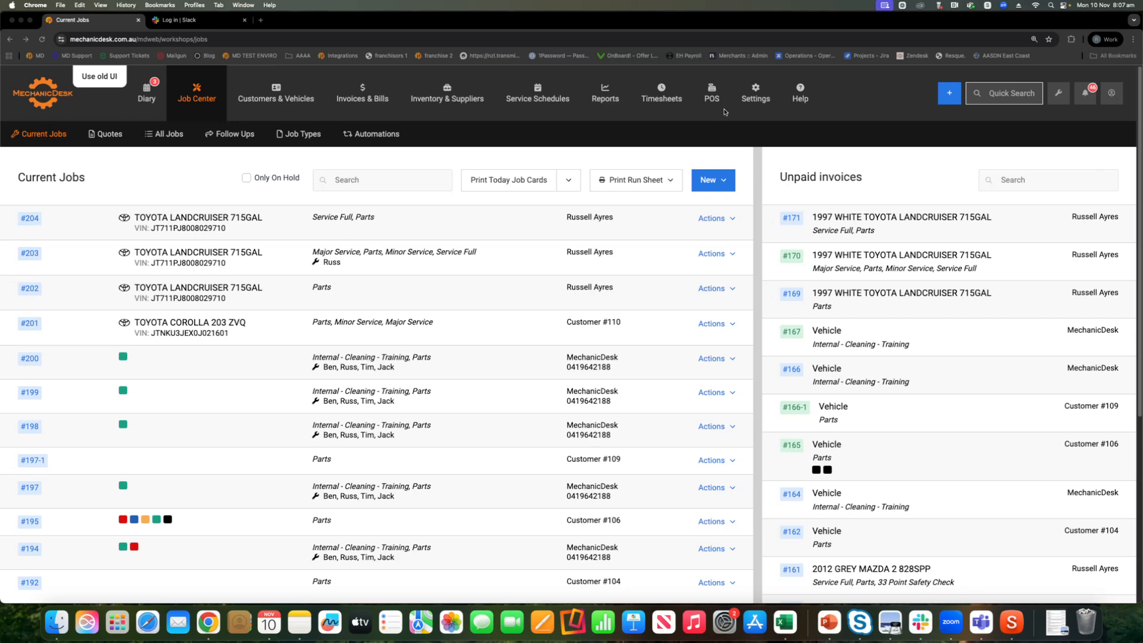
- Open the Communications integrations in the workshop settings and start adding Slack
left_click(762, 103)
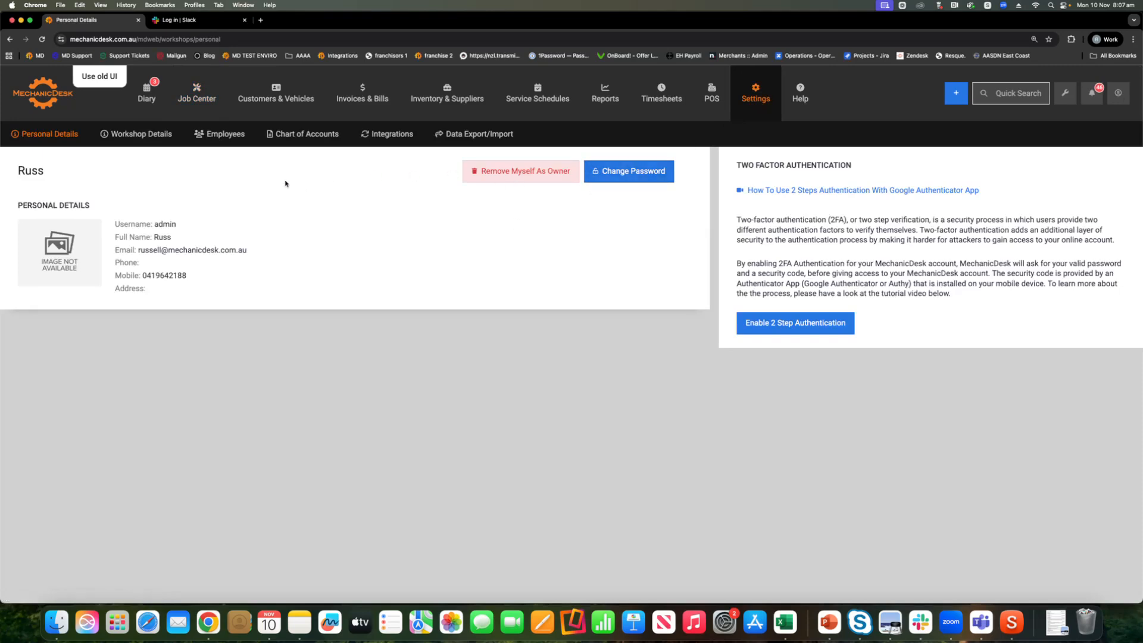
left_click(379, 138)
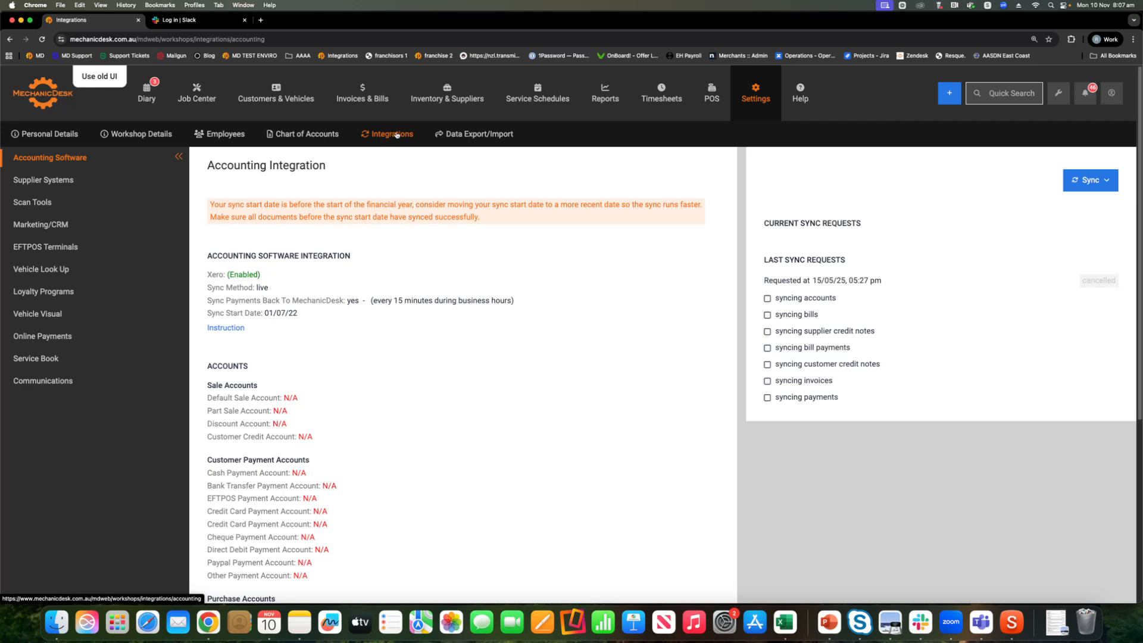
left_click(53, 386)
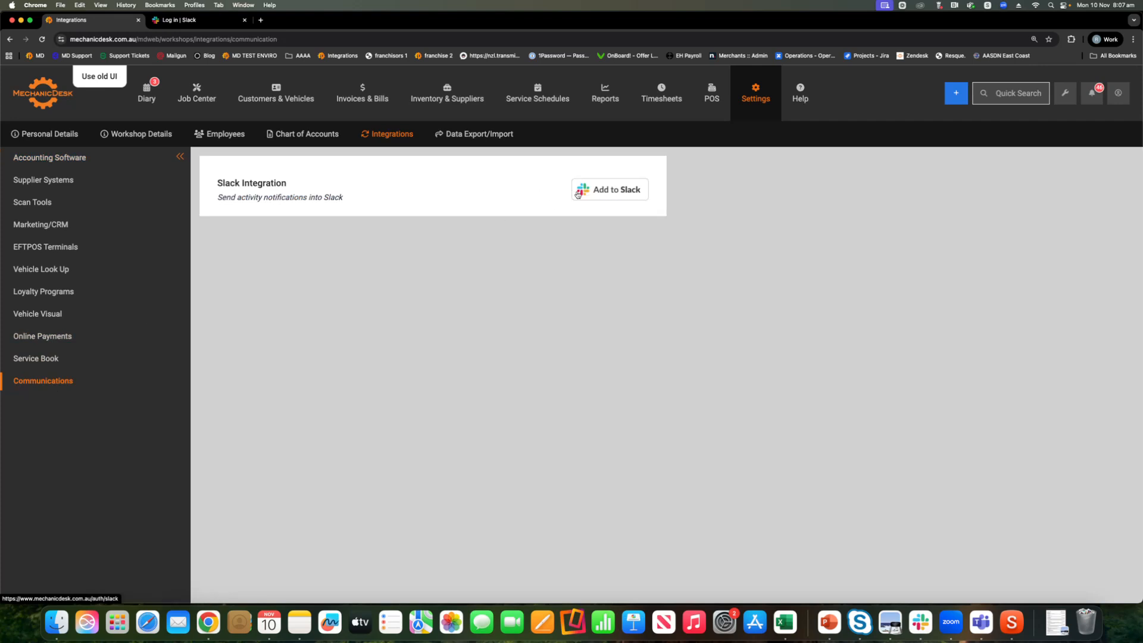
left_click(616, 191)
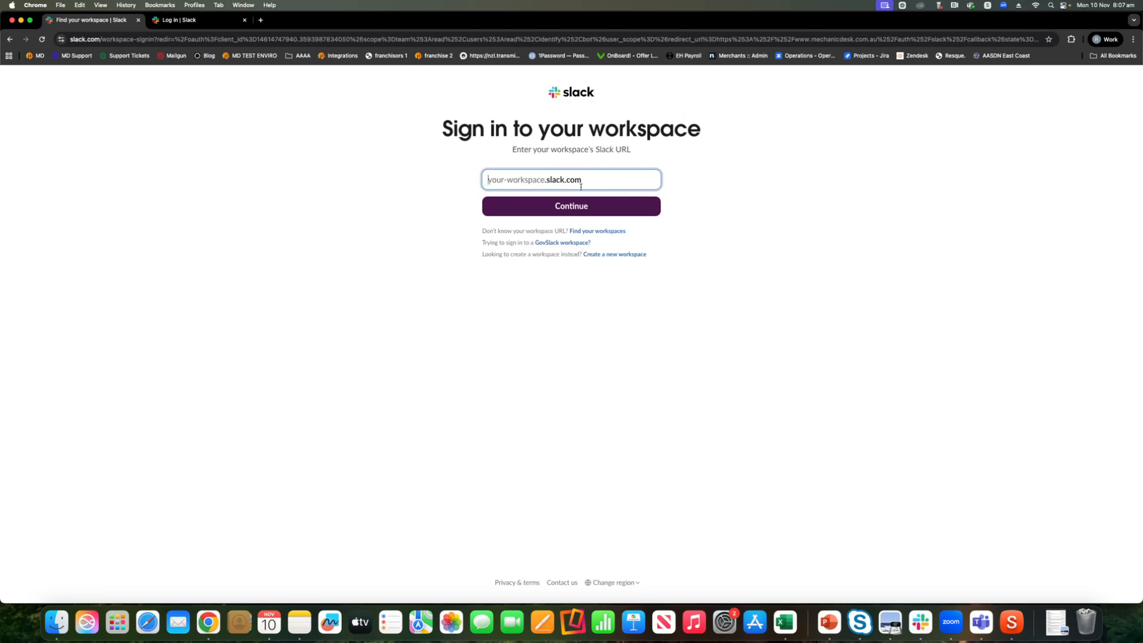
- Sign in to the Slack workspace MDintegrationtest and install the MechanicDesk app in it
type("MDintegrationtest")
left_click(583, 202)
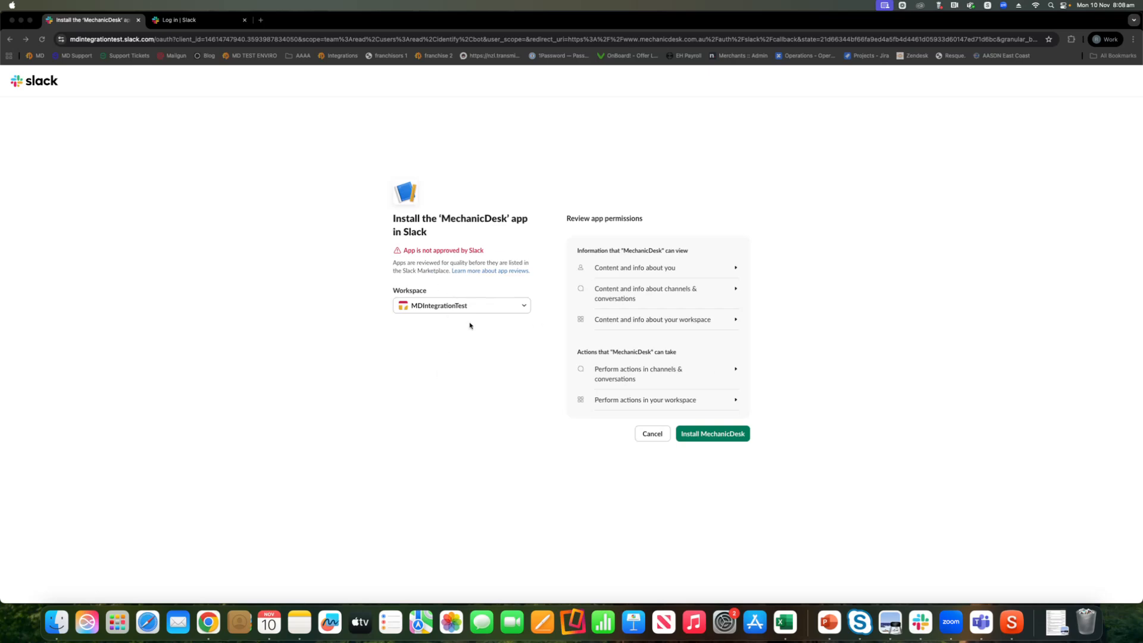
left_click(716, 441)
left_click(715, 440)
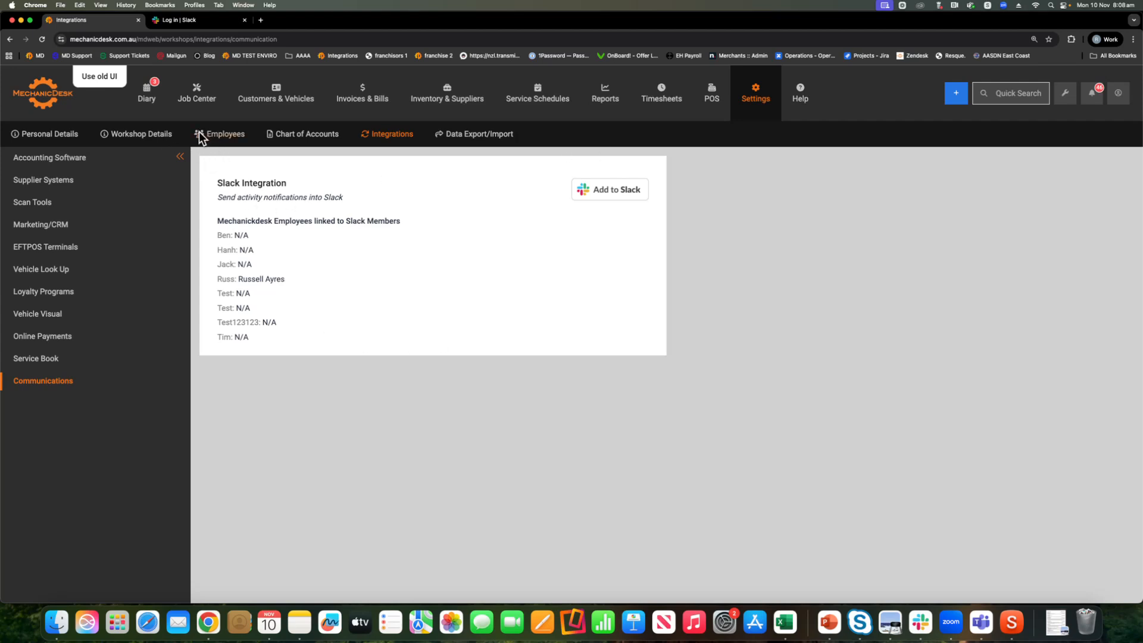
- Open the employee-to-Slack-member links for editing and check which Slack members can be assigned to the first employees
left_click(257, 291)
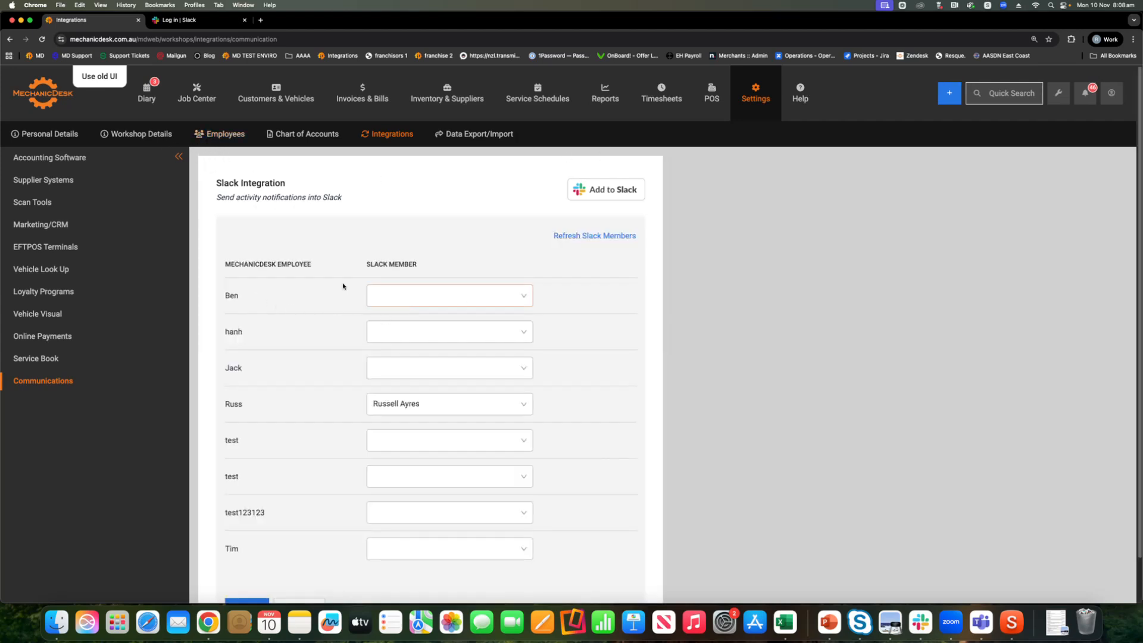
left_click(459, 295)
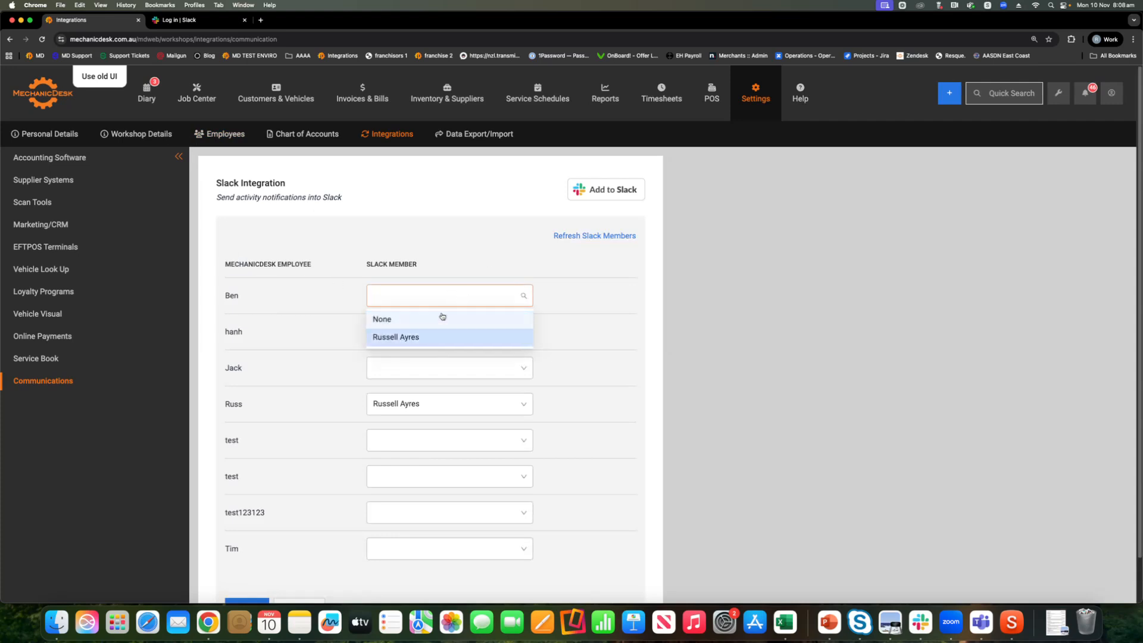
left_click(599, 279)
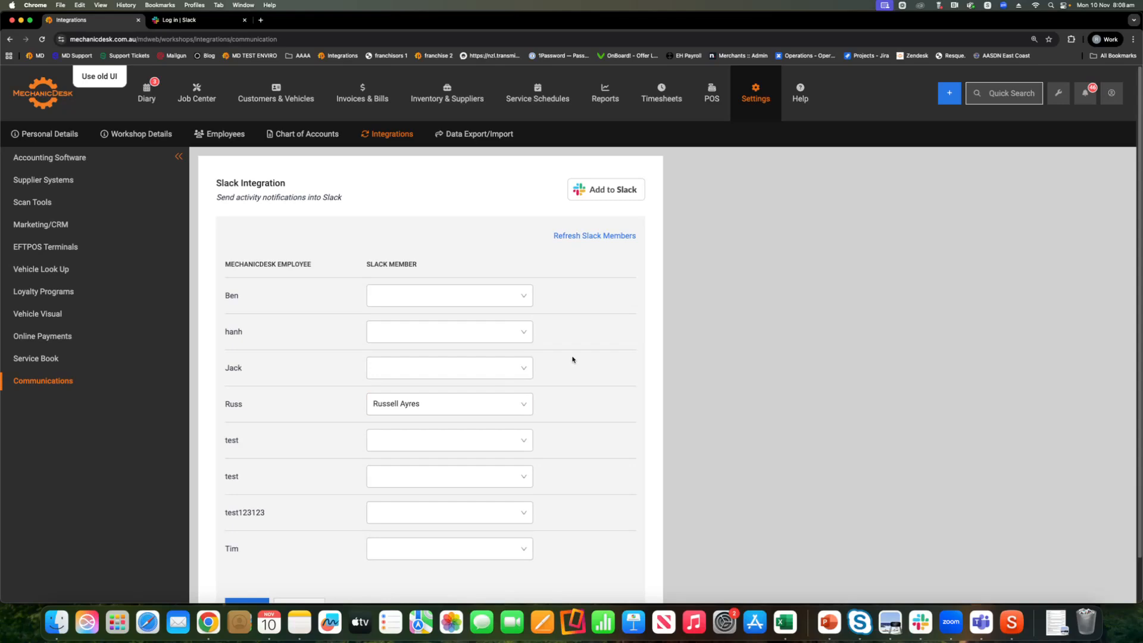
scroll(572, 359, "down", 1)
left_click(475, 309)
left_click(396, 260)
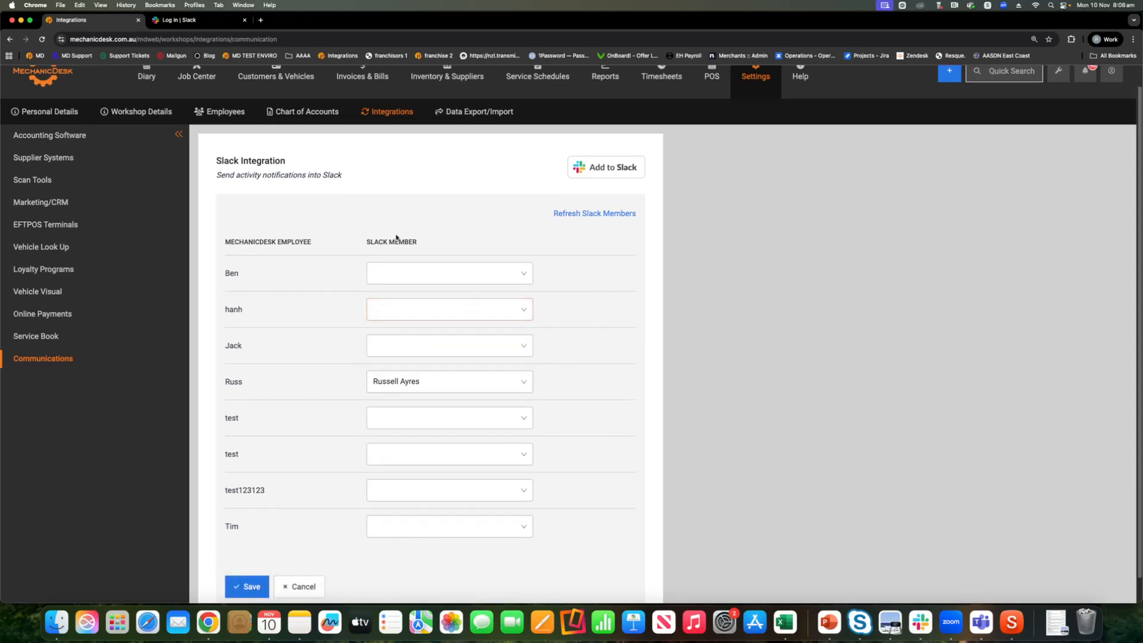
- Refresh the Slack members and save the employee links in the Slack integration
left_click(576, 214)
left_click(442, 203)
scroll(630, 312, "up", 1)
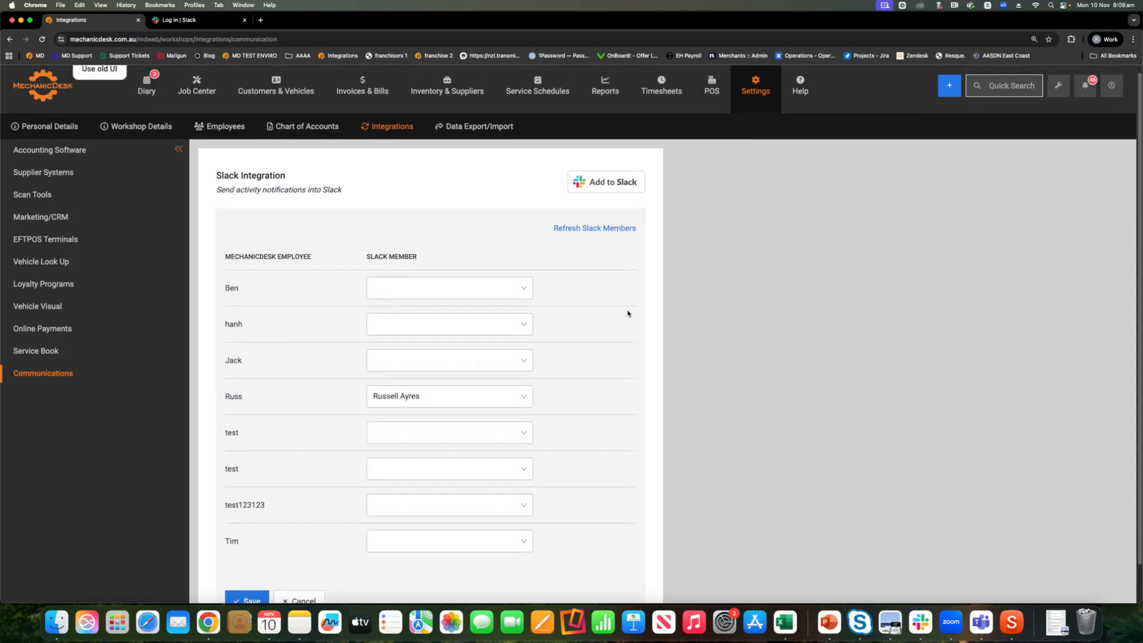
scroll(630, 311, "down", 2)
left_click(250, 560)
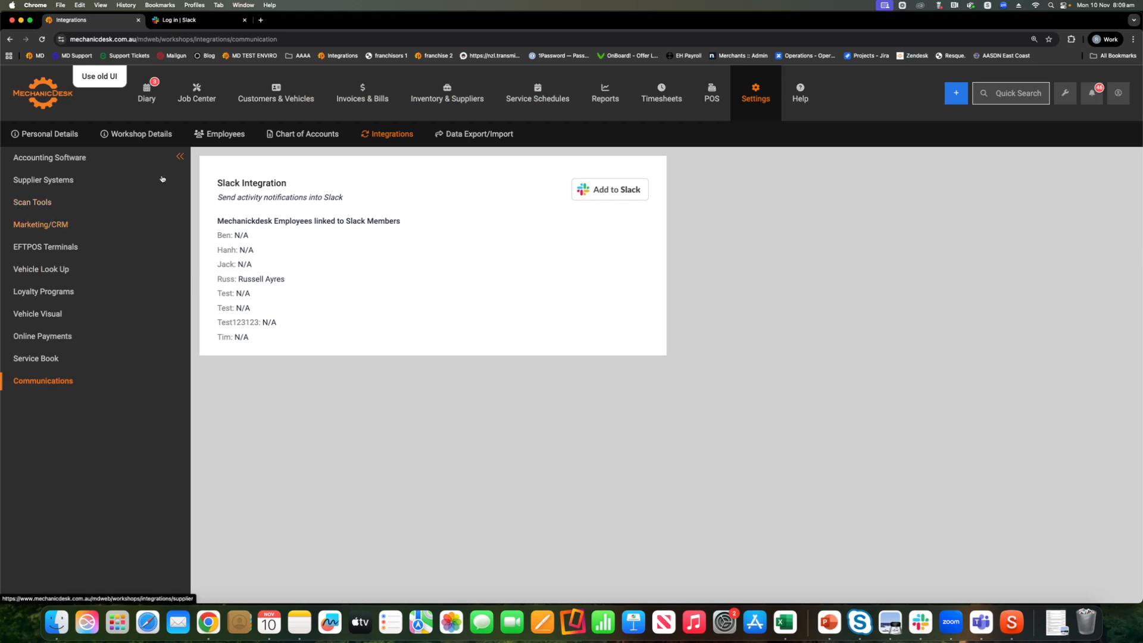
- Open the Booking Request notification for editing in the workshop's notification settings
left_click(152, 141)
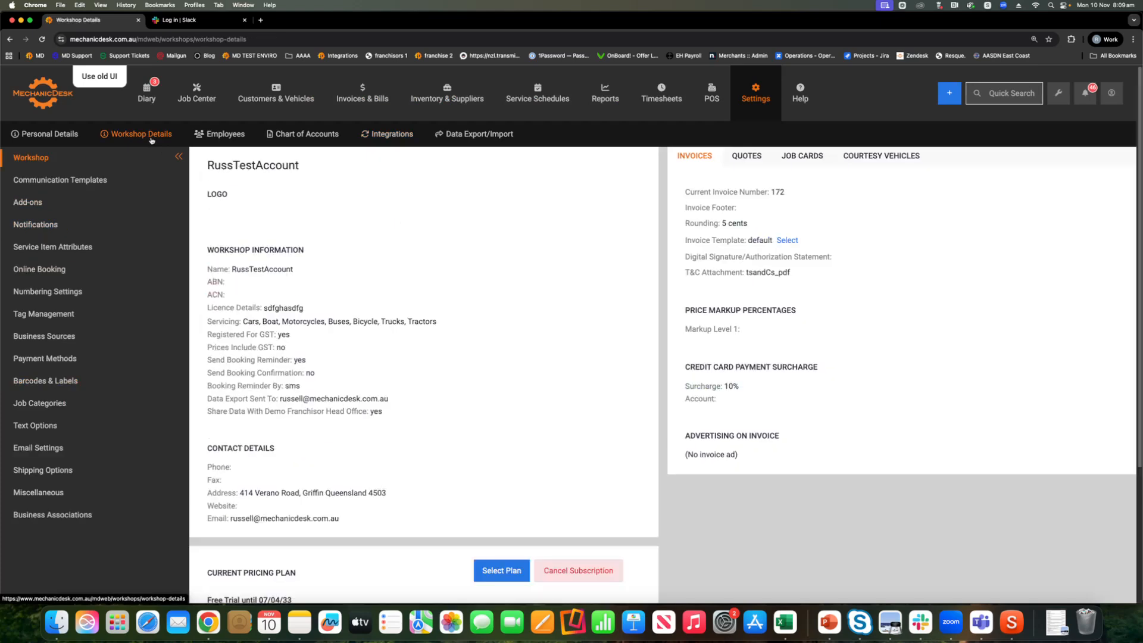
left_click(76, 228)
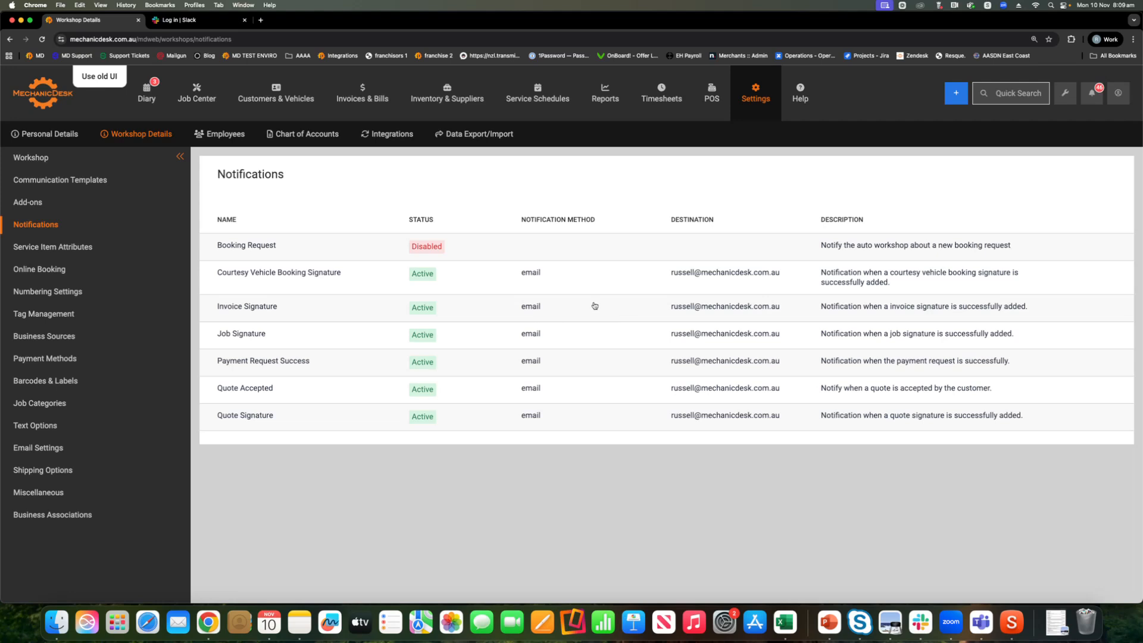
left_click(284, 248)
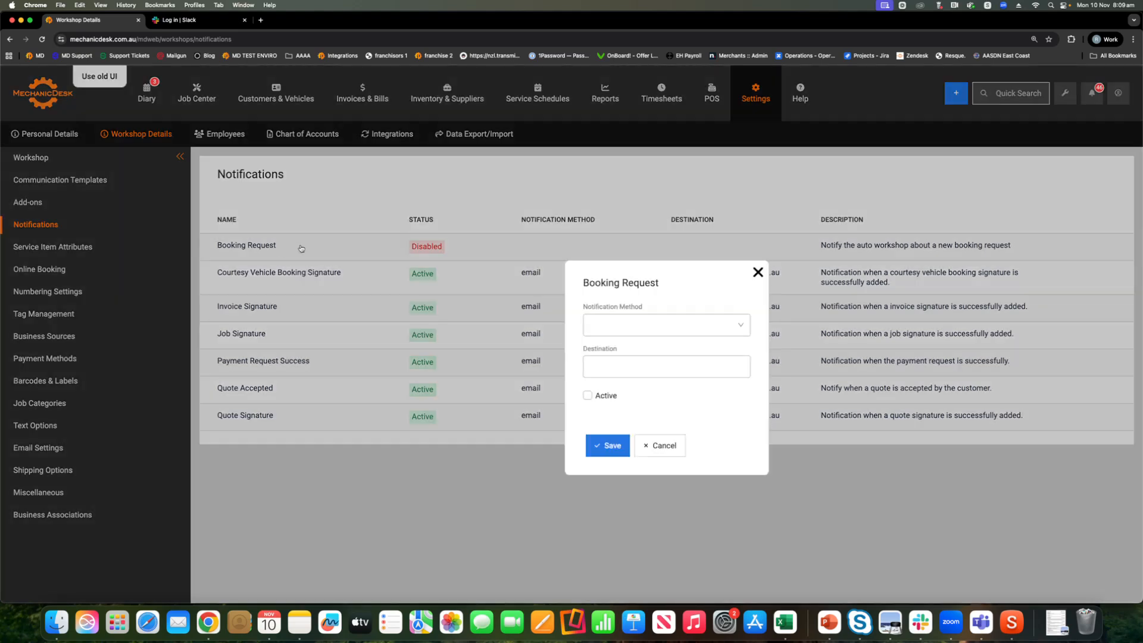
- Try Slack with its channel choices and then Email as the notification method for Booking Request
left_click(718, 325)
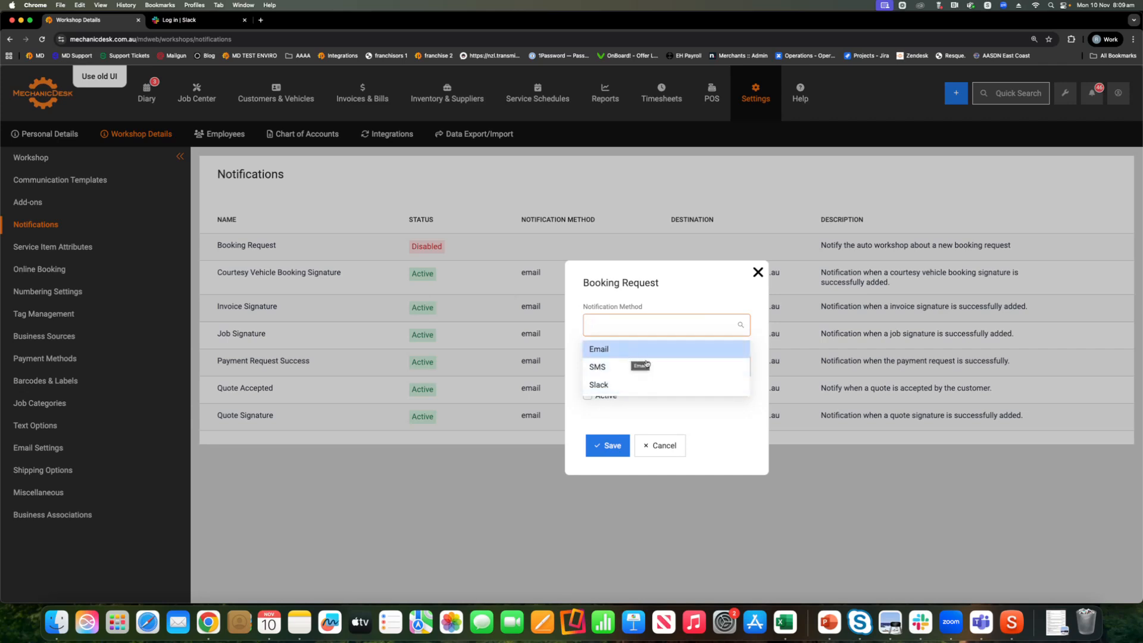
left_click(659, 387)
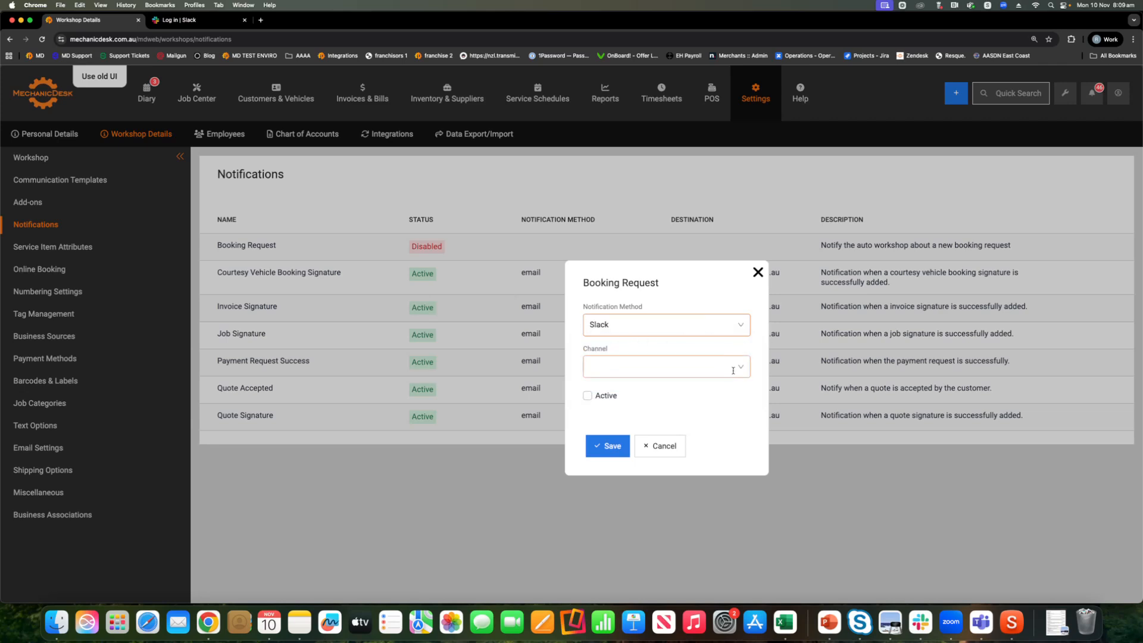
left_click(733, 370)
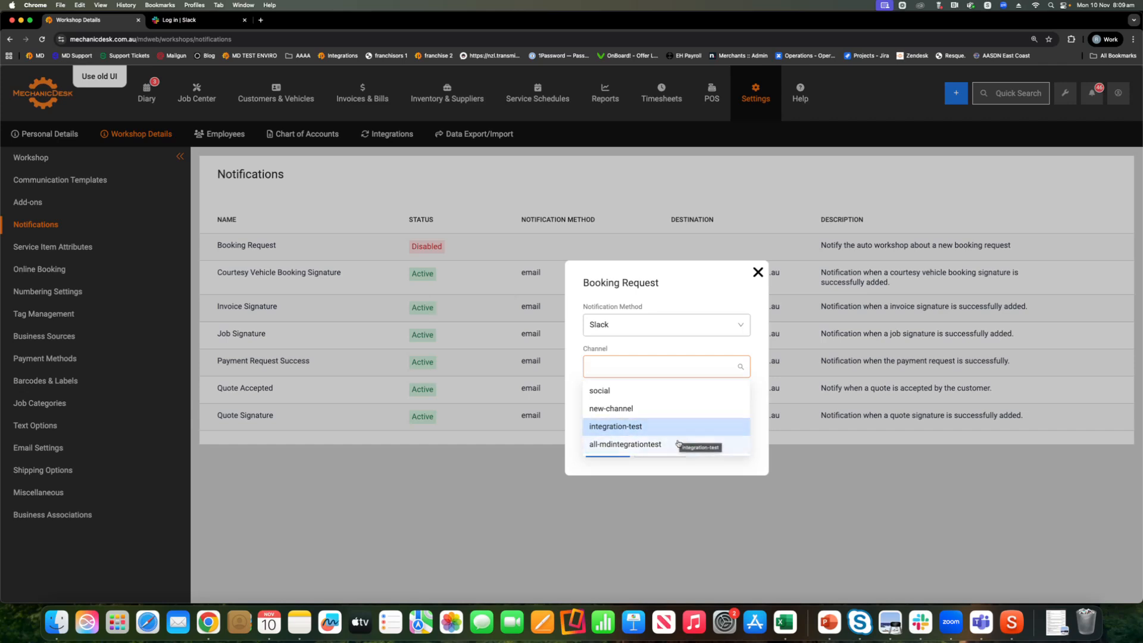
left_click(739, 348)
left_click(740, 325)
left_click(670, 365)
left_click(729, 324)
left_click(732, 348)
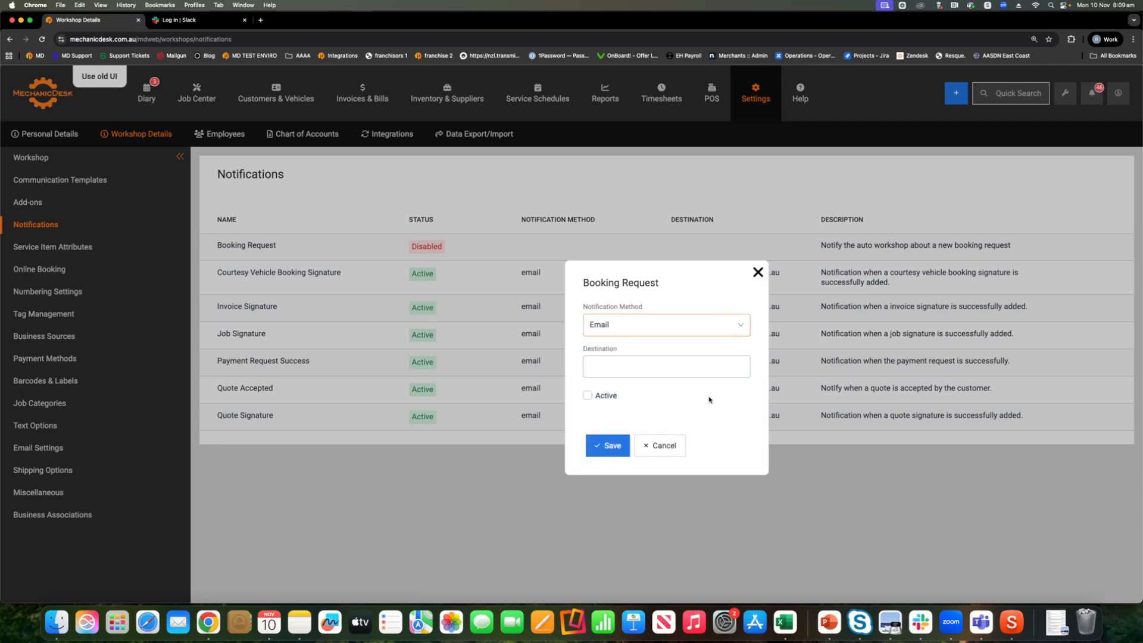
- Make the Booking Request notification active, send it by Slack to the all-mdintegrationtest channel, and save it
left_click(588, 396)
left_click(712, 325)
left_click(674, 388)
left_click(675, 364)
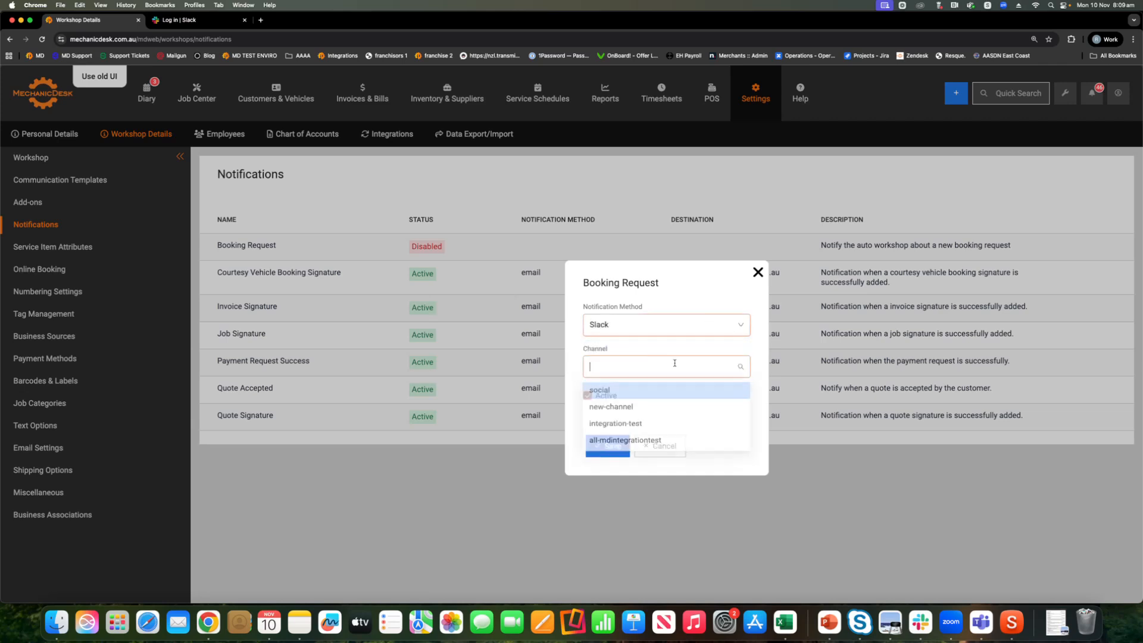
left_click(655, 444)
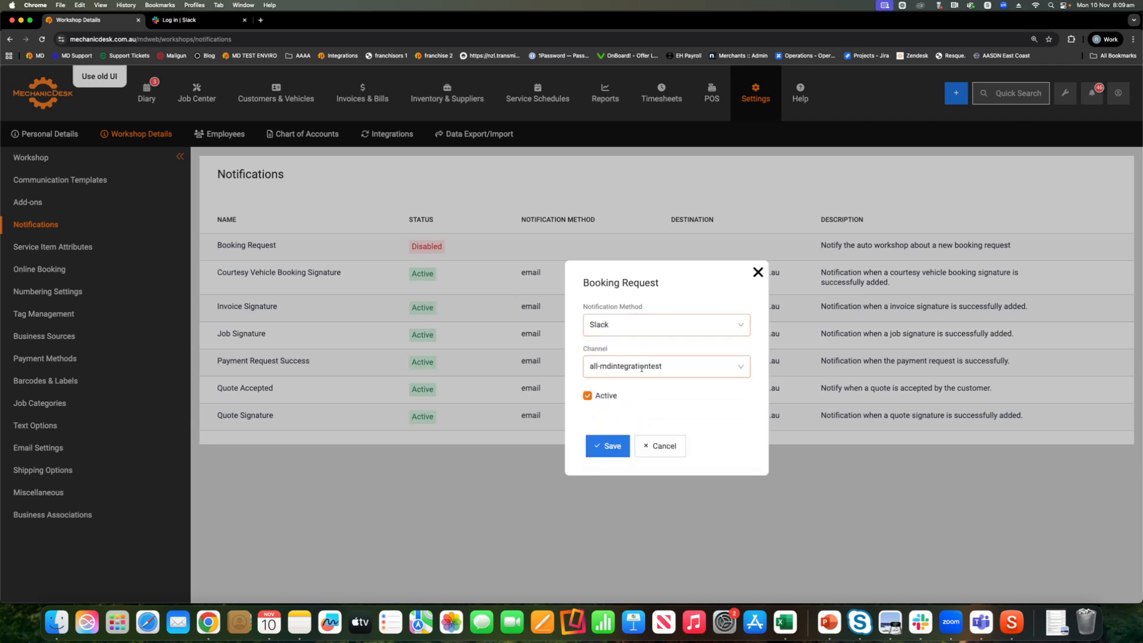
left_click(602, 451)
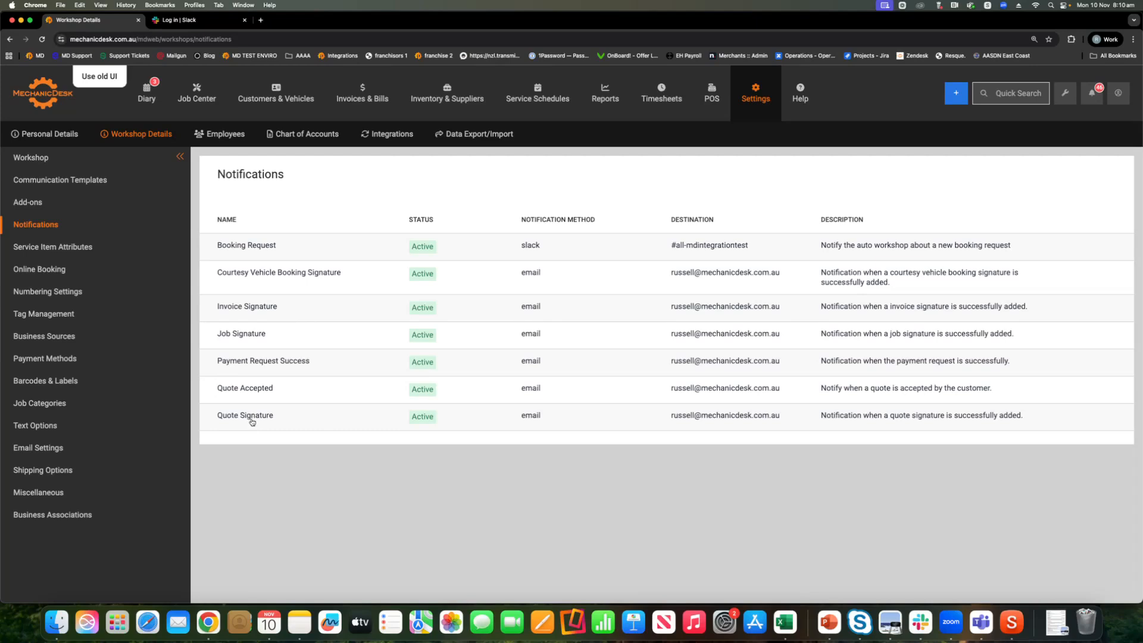
- View the Quote Accepted notification's settings and close them without changes
left_click(247, 388)
left_click(659, 346)
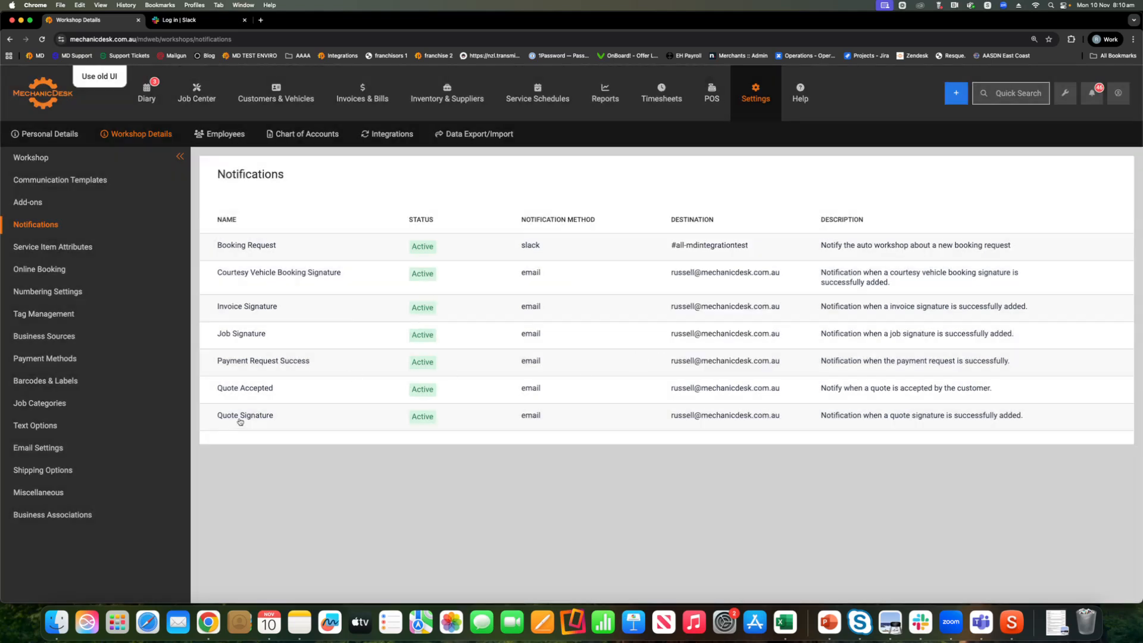